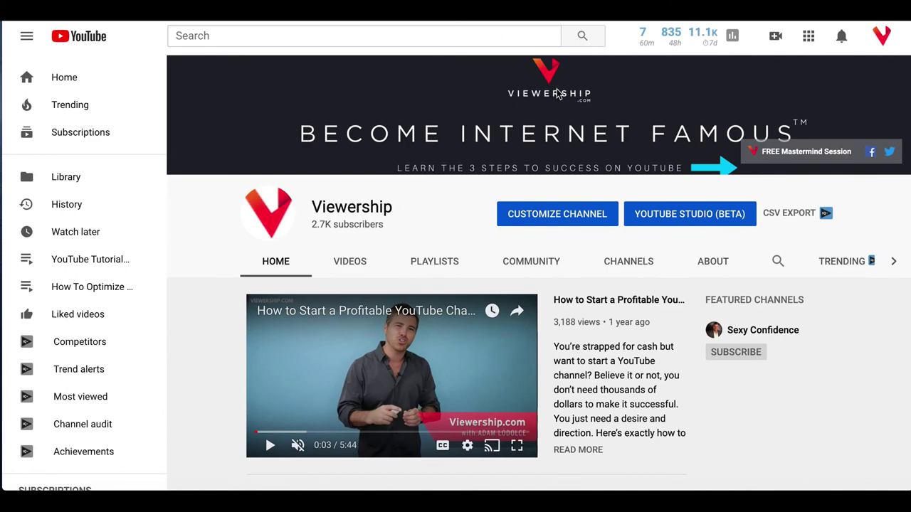
Go to YouTube Studio, open the "Batching Videos" upload from the channel's videos, and open its cards editor.
left_click(669, 222)
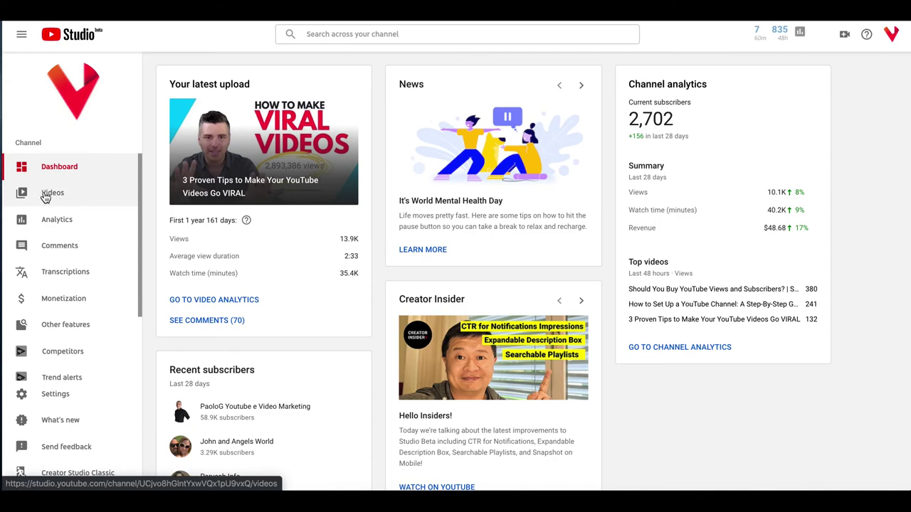
left_click(45, 197)
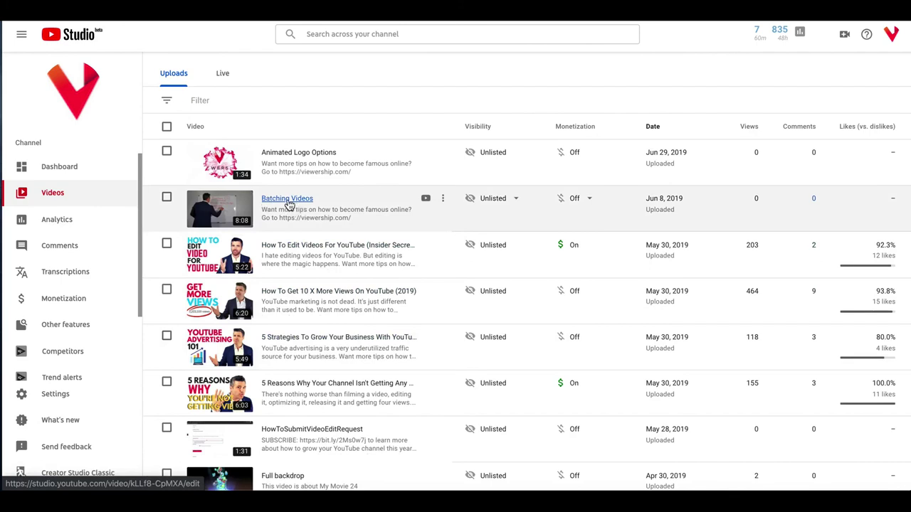
left_click(288, 205)
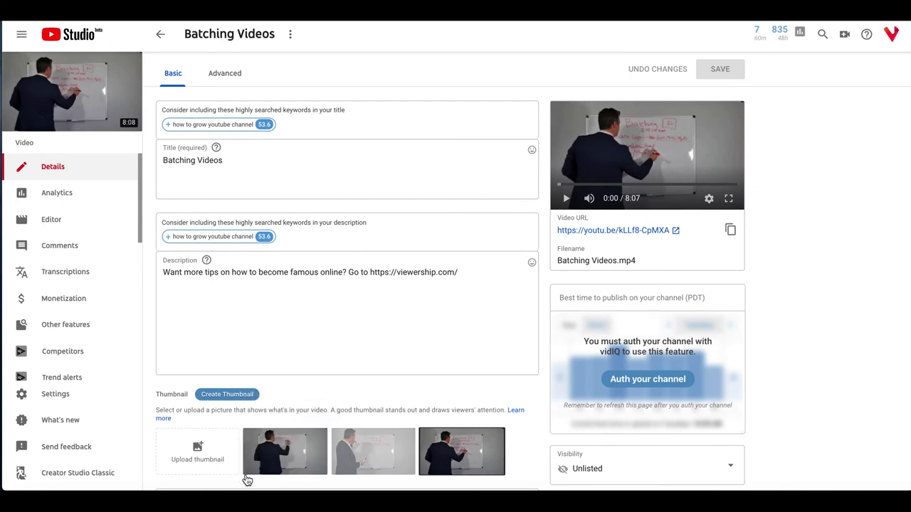
scroll(247, 481, "down", 5)
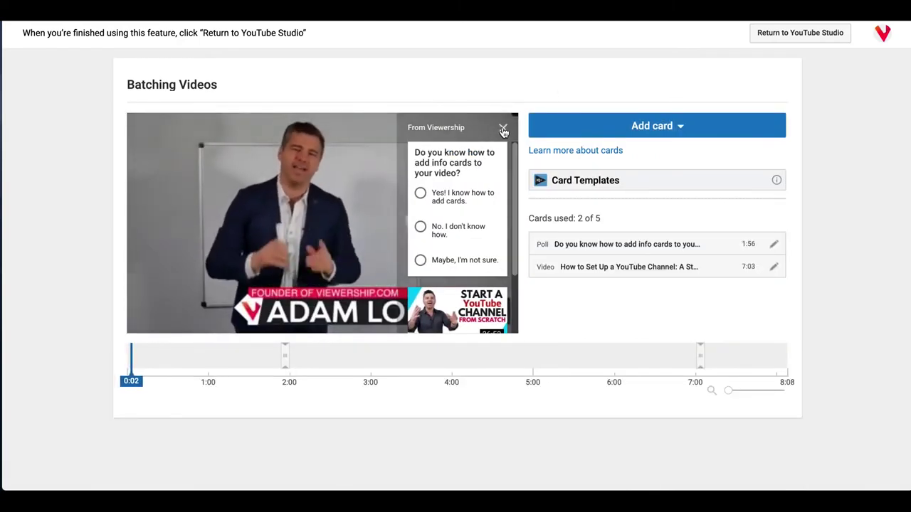
Close the card preview covering the player and pause the "Batching Videos" playback.
left_click(505, 126)
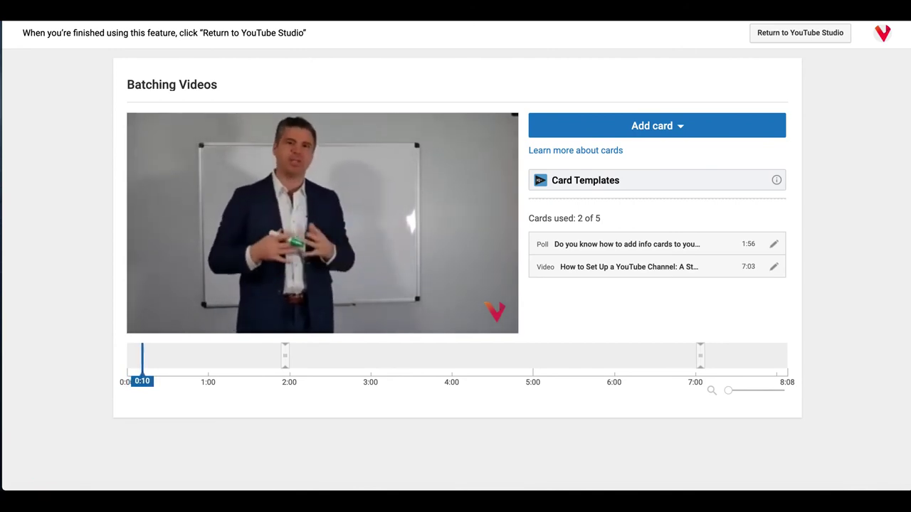
mouse_move(143, 321)
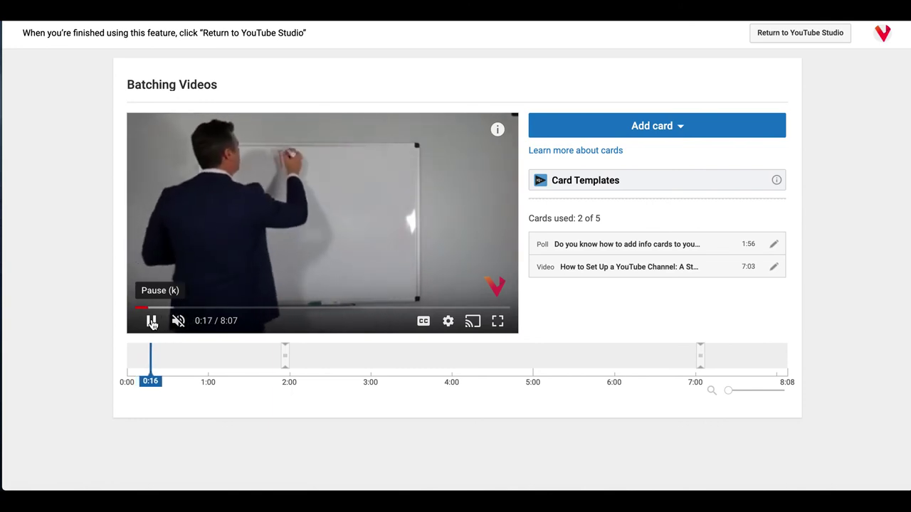
left_click(152, 323)
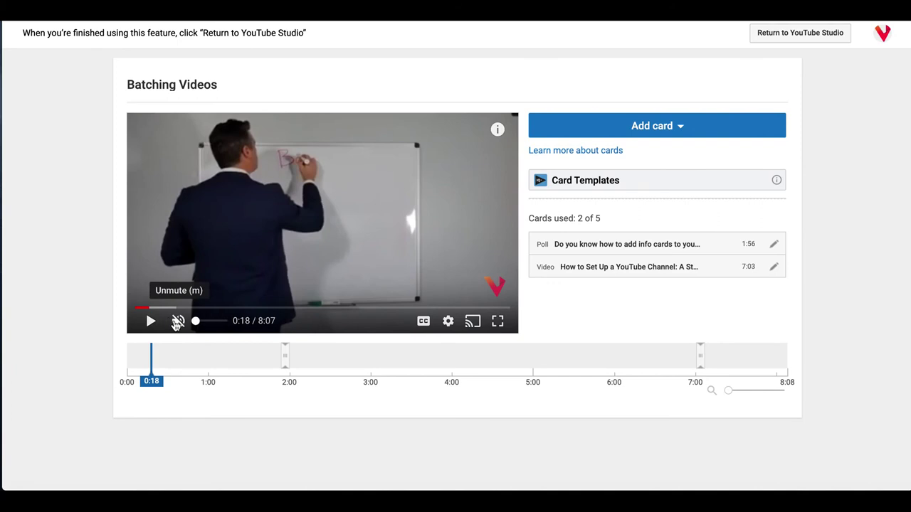
Delete the existing poll card at 1:56 and the video card at 7:03.
left_click(286, 363)
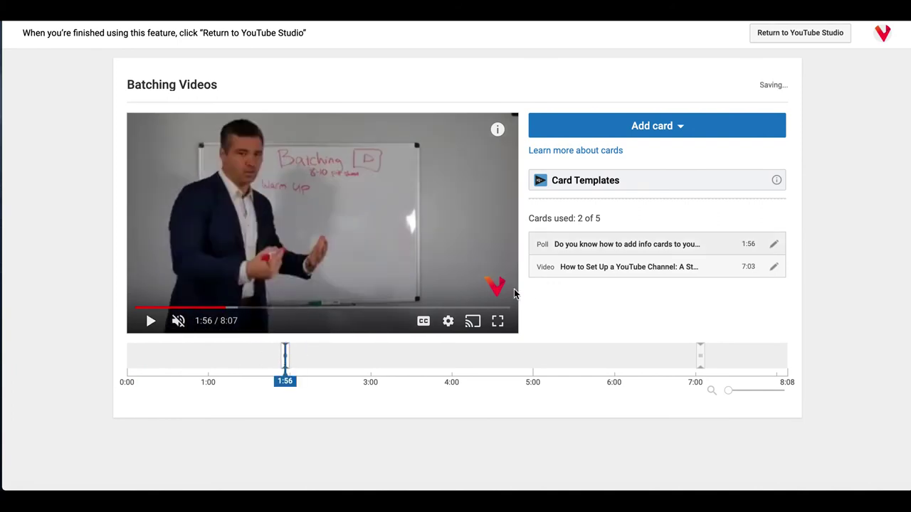
left_click(702, 355)
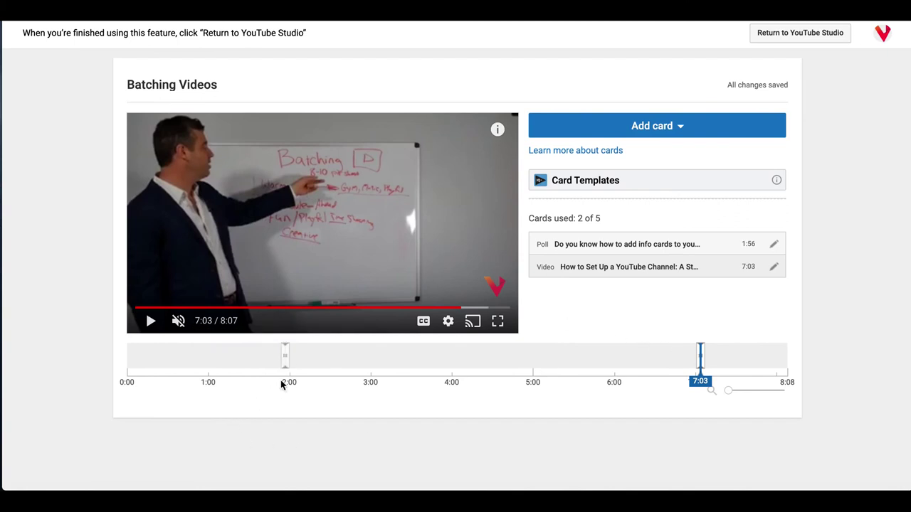
left_click(774, 244)
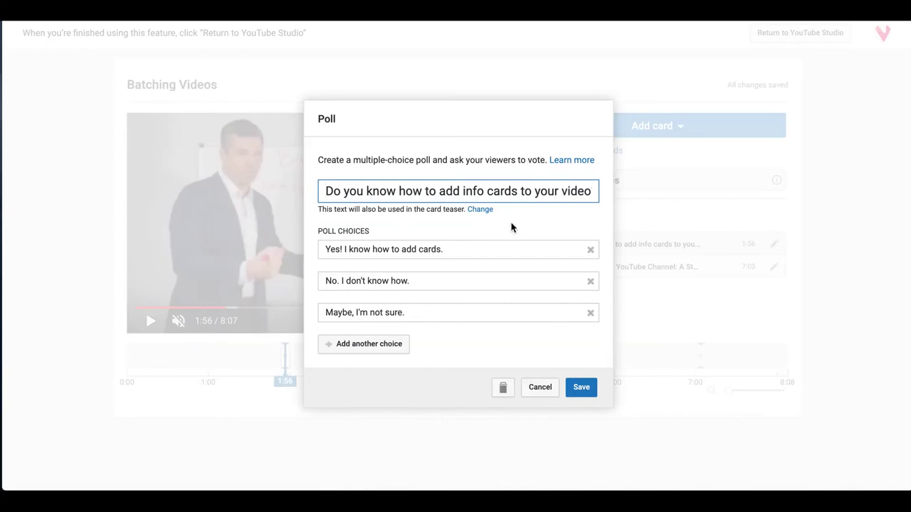
left_click(503, 390)
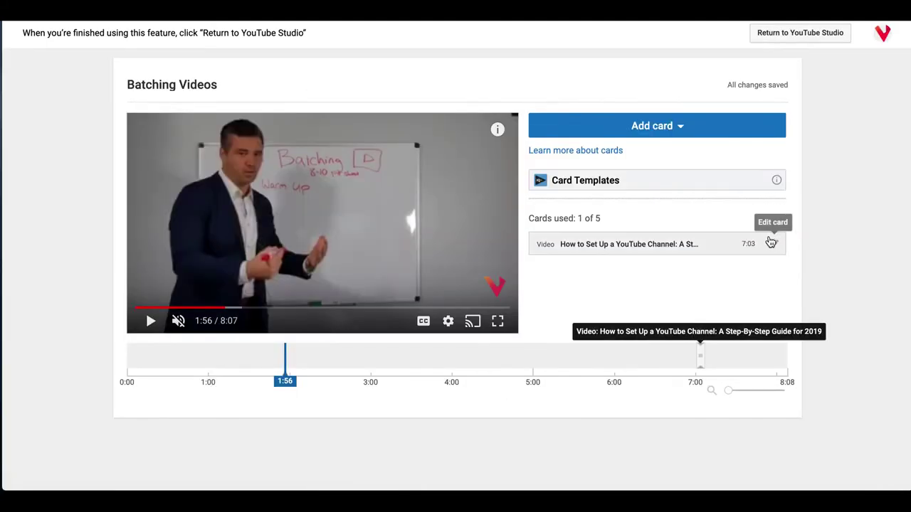
left_click(770, 243)
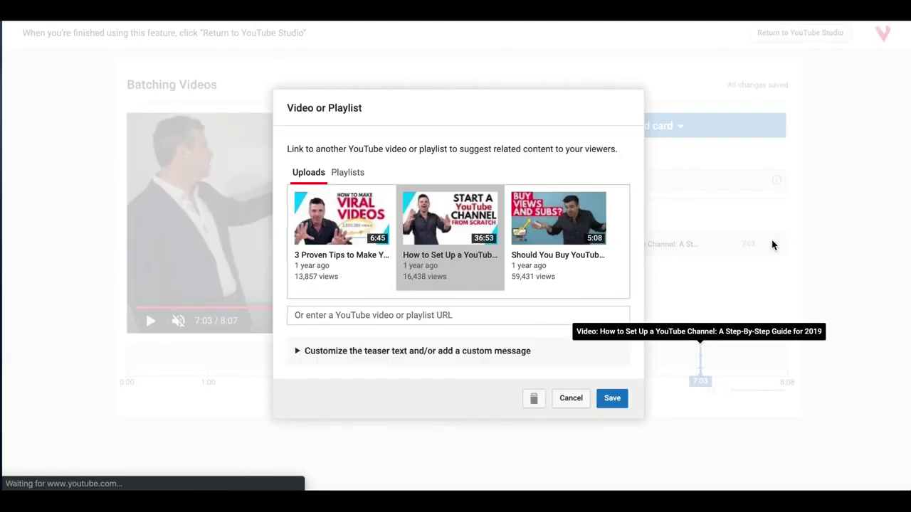
left_click(534, 398)
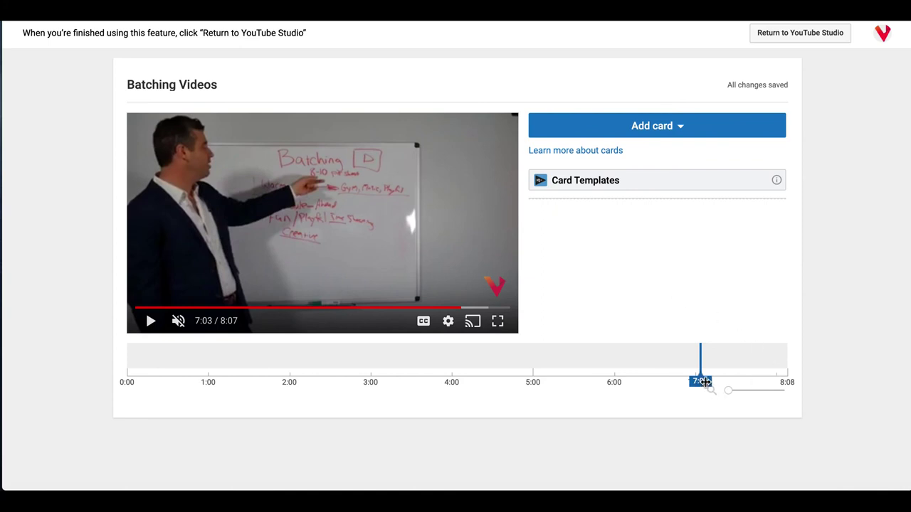
Move the playhead to 1:59 on the video timeline and start a new poll card there.
left_click_drag(703, 382, 247, 377)
left_click_drag(180, 368, 253, 356)
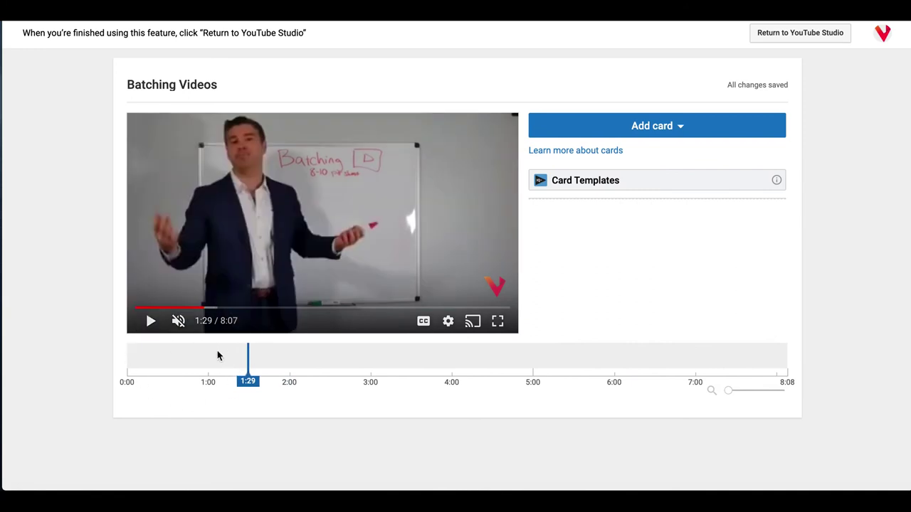
left_click_drag(247, 377, 289, 380)
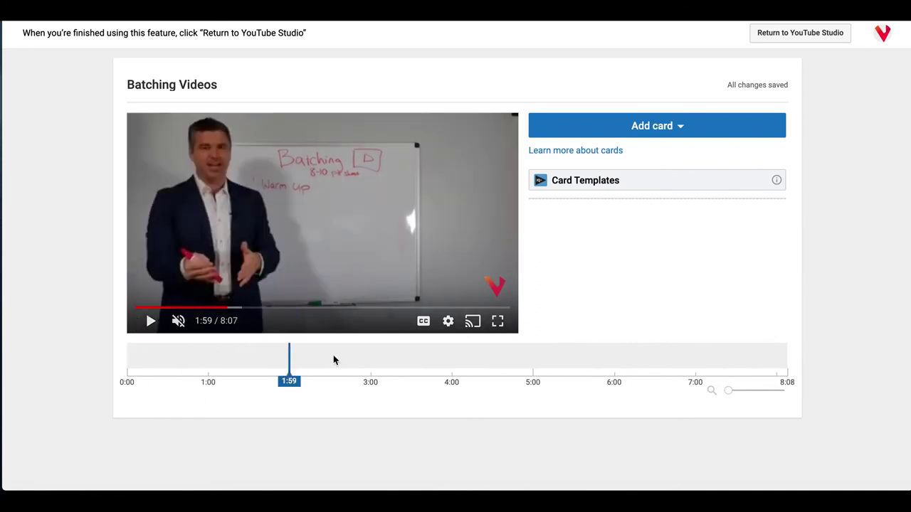
left_click(668, 128)
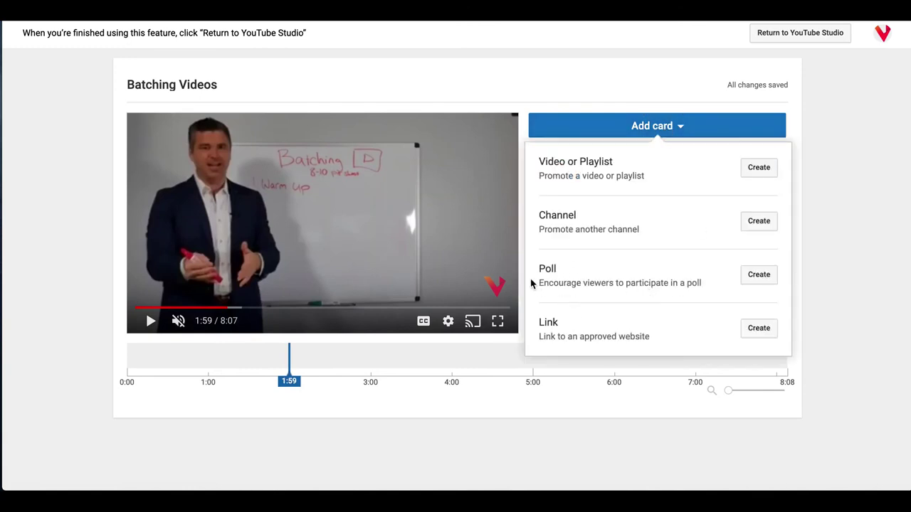
left_click_drag(538, 268, 619, 283)
left_click(629, 285)
left_click(756, 279)
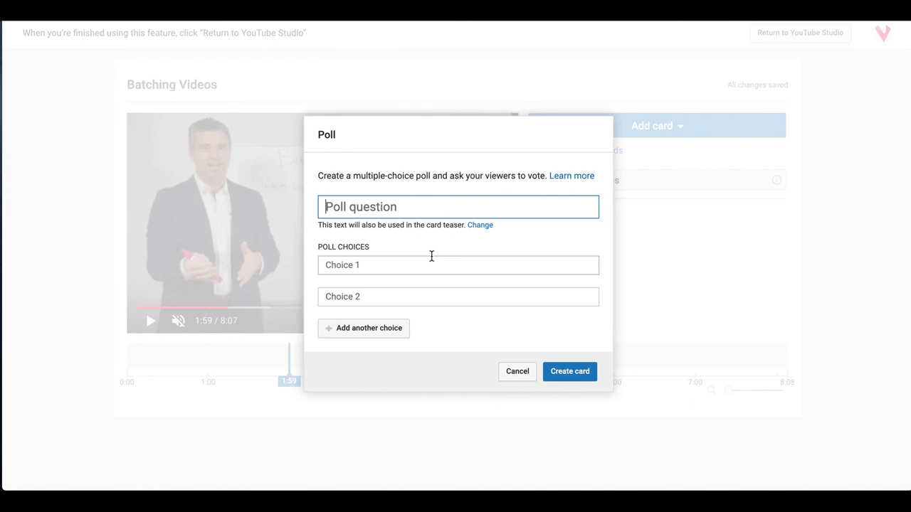
Enter "Do you know how to add info cards to your video?" as the poll question.
type("Do you know")
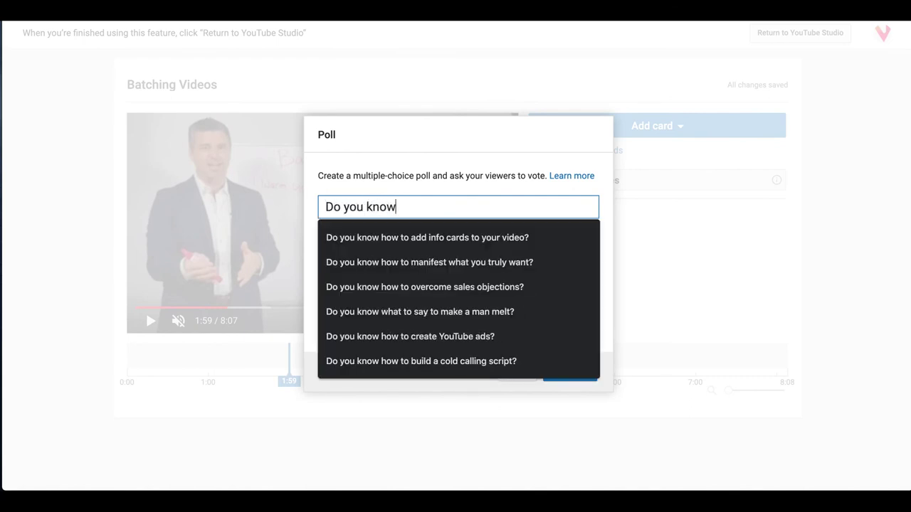
type(" how")
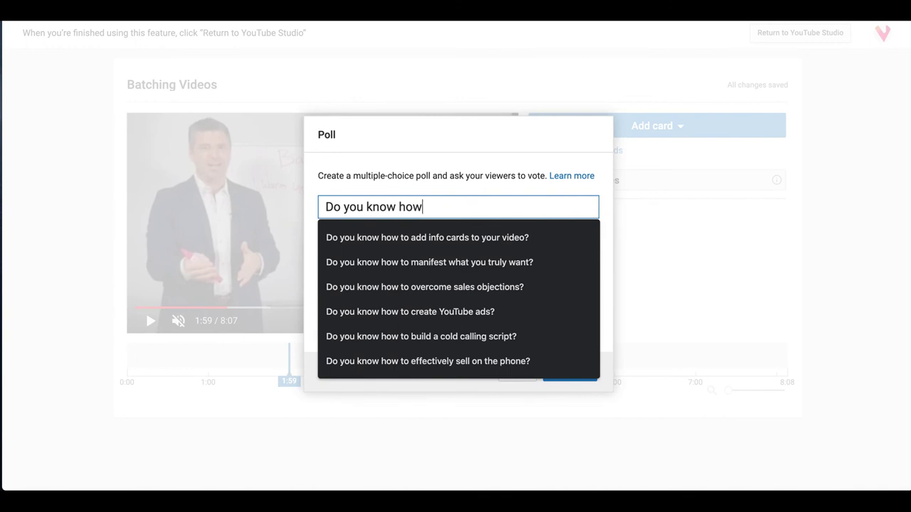
left_click(427, 242)
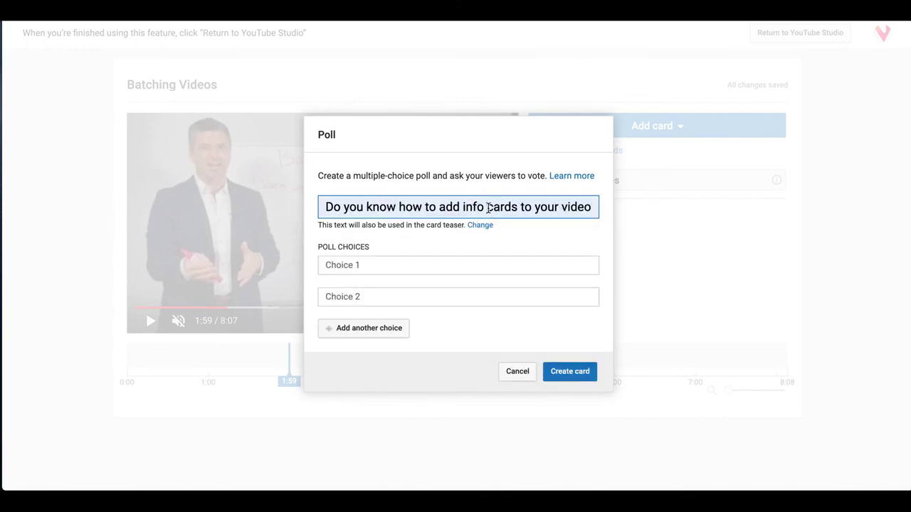
Try to insert "YouTube" before "video" in the poll question.
left_click_drag(490, 201, 591, 203)
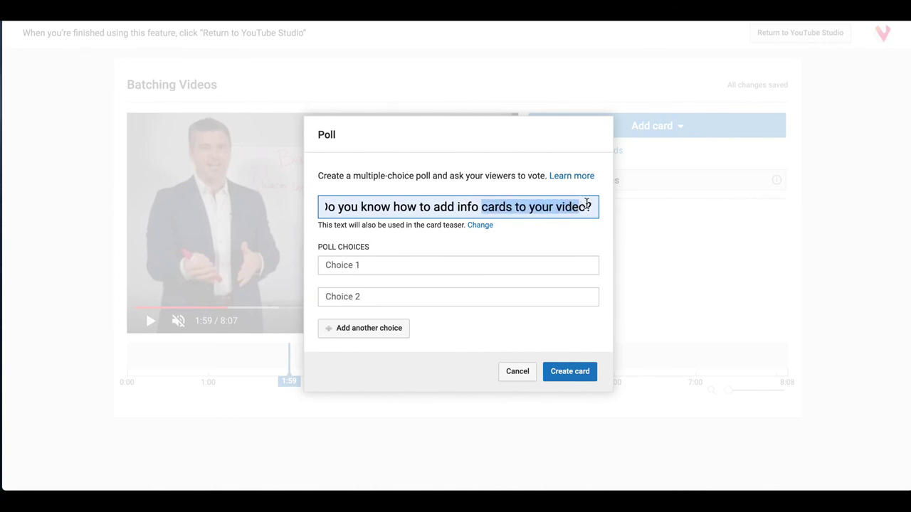
left_click(589, 206)
left_click(556, 206)
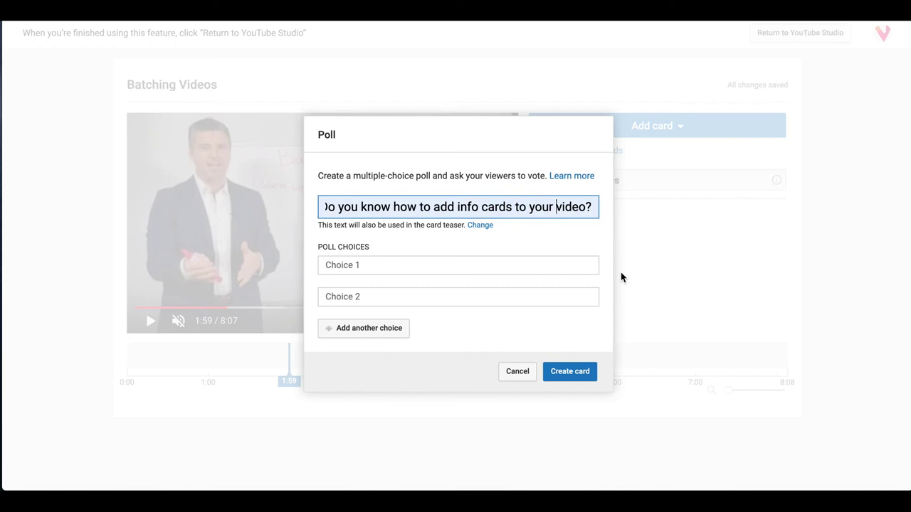
type("YouTube")
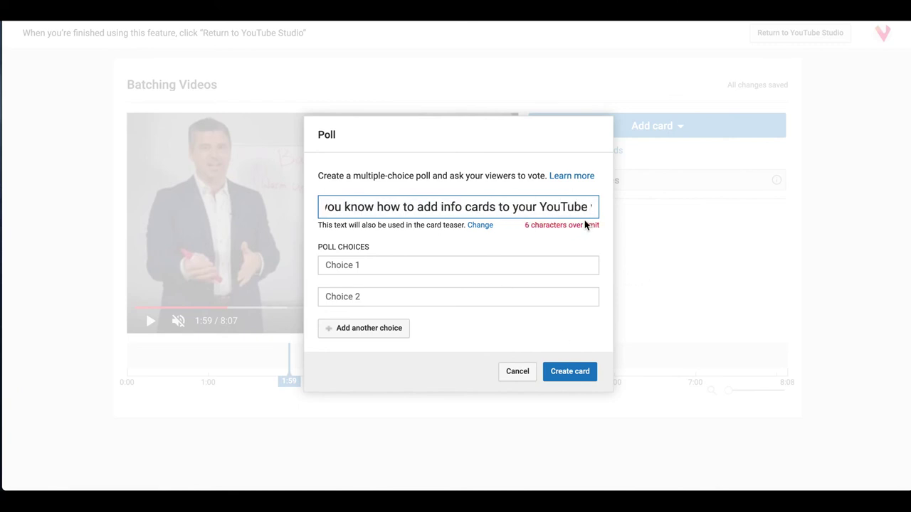
key("BackSpace")
key("BackSpace")
key("BackSpace")
key("BackSpace")
key("BackSpace")
key("BackSpace")
key("BackSpace")
key("BackSpace")
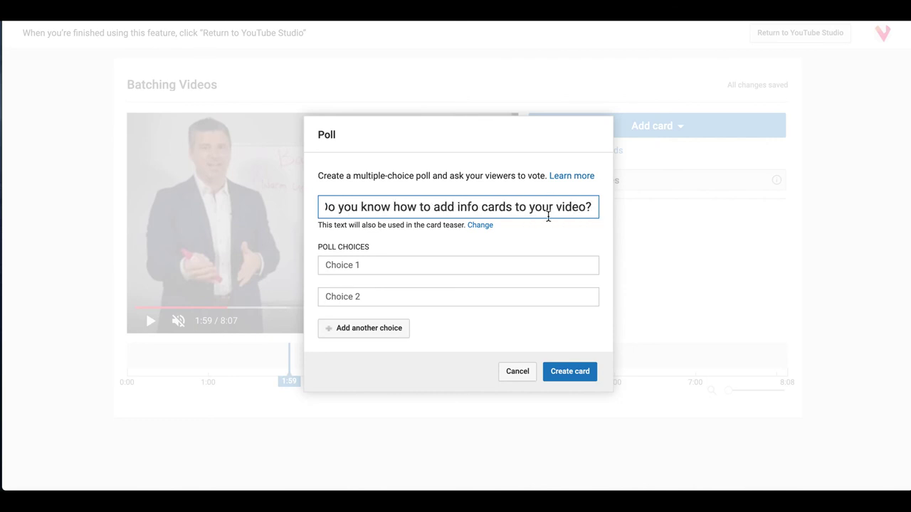
Enter "Yes, I know how to add cards." as the first poll choice.
left_click(405, 264)
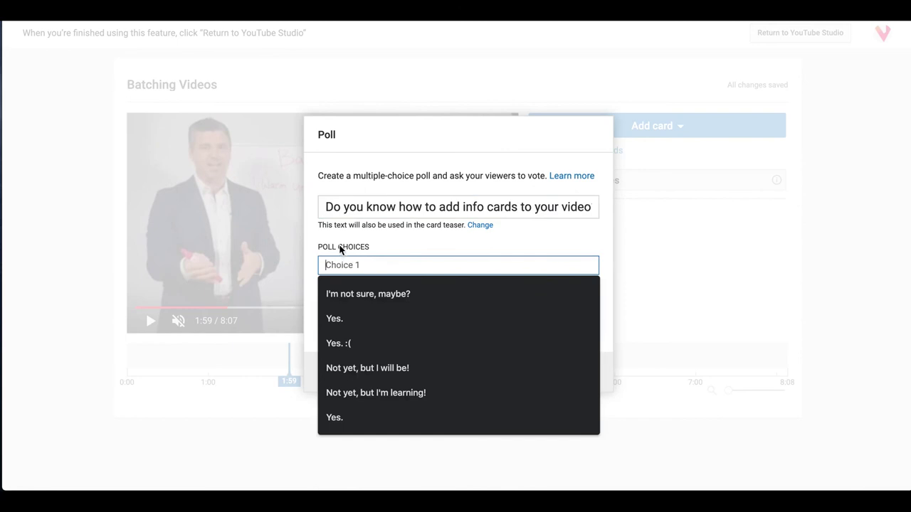
left_click(339, 247)
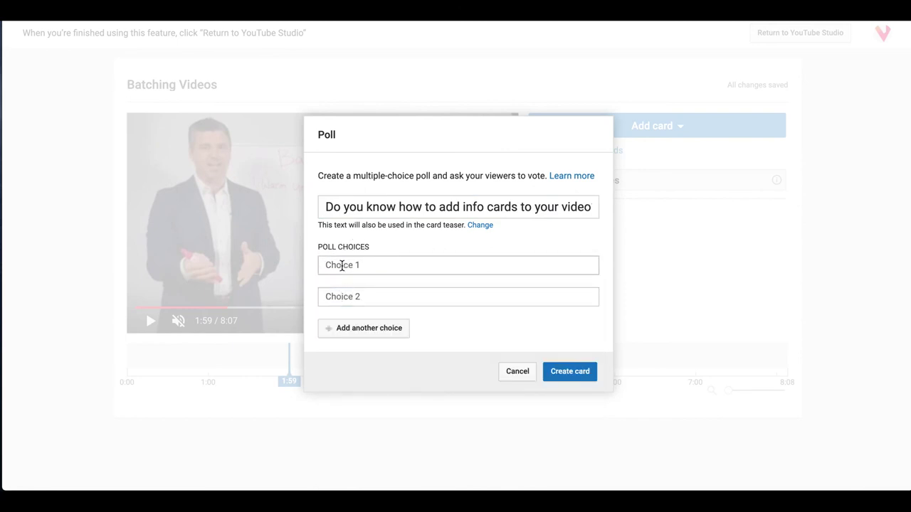
left_click(342, 266)
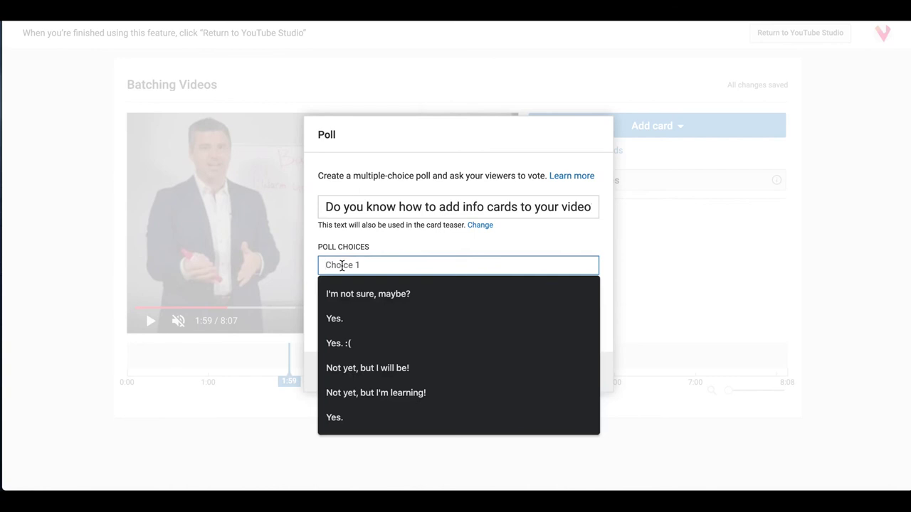
type("Yes, ")
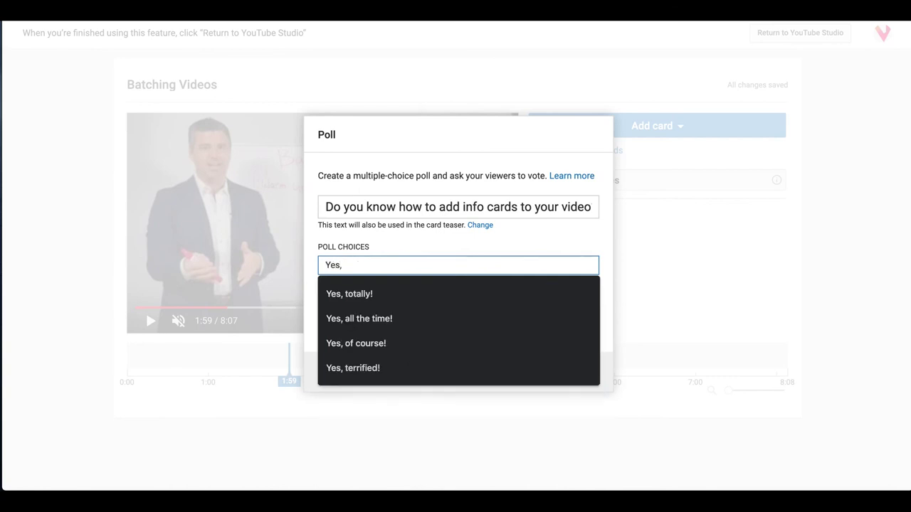
type("I know how to ")
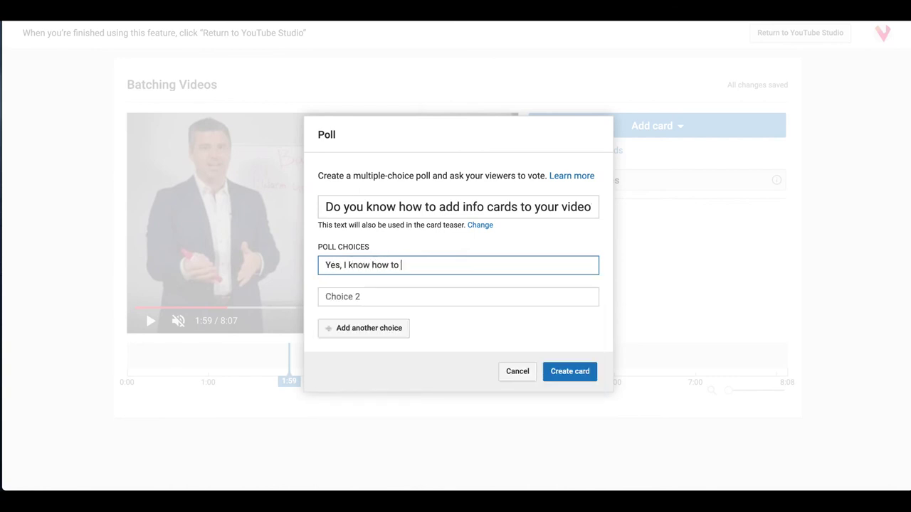
type("add cards to video")
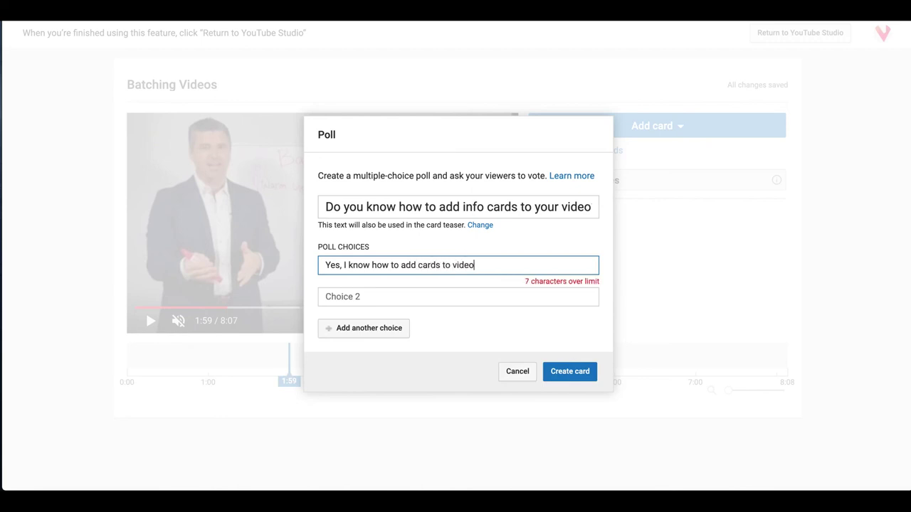
key("BackSpace")
key("BackSpace")
key("BackSpace")
key("BackSpace")
key("BackSpace")
key("BackSpace")
key("BackSpace")
key("BackSpace")
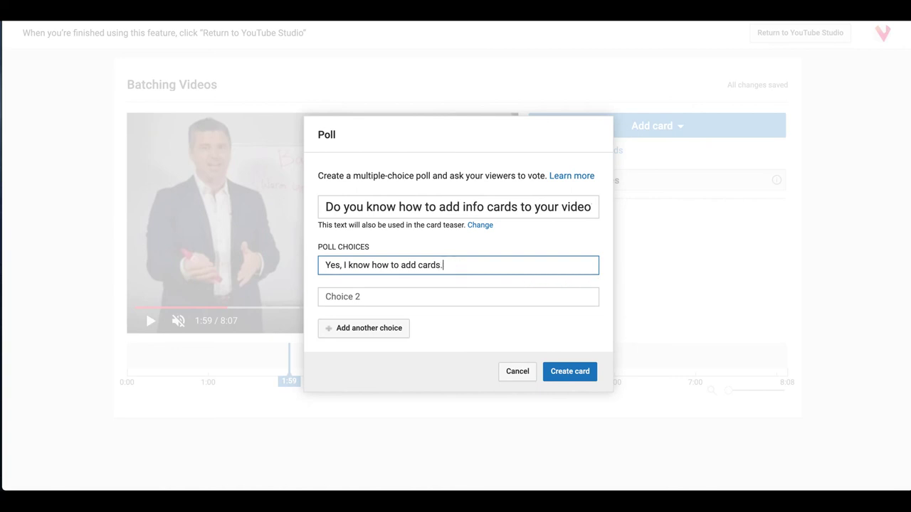
Enter "No. I don't know." as the second poll choice.
left_click(333, 296)
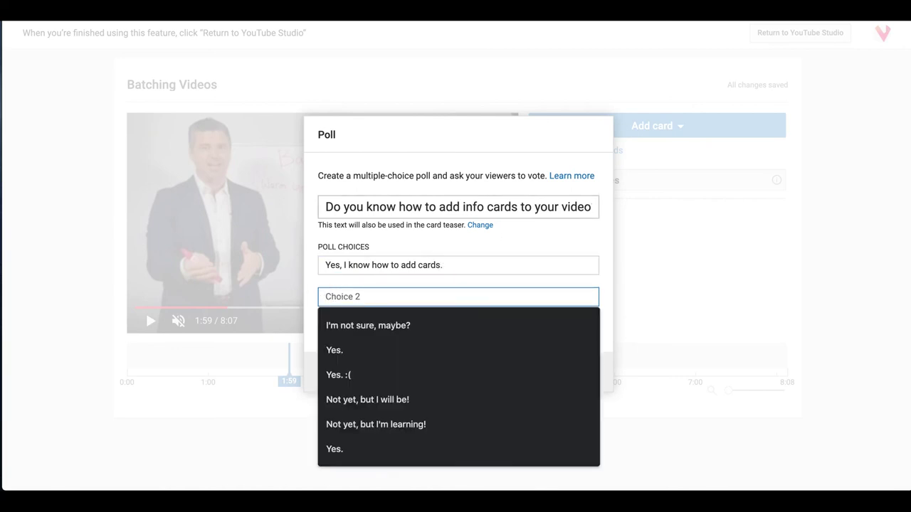
type("No.")
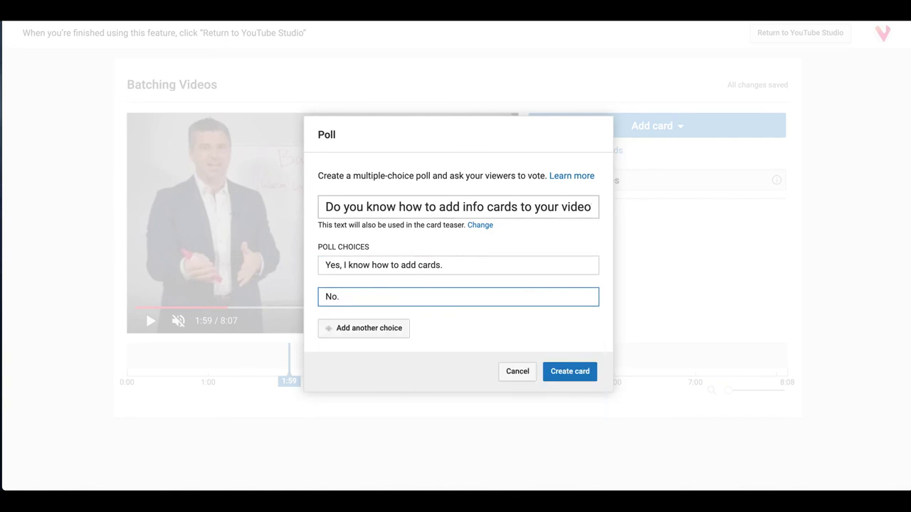
type(" I don't know how to add ca")
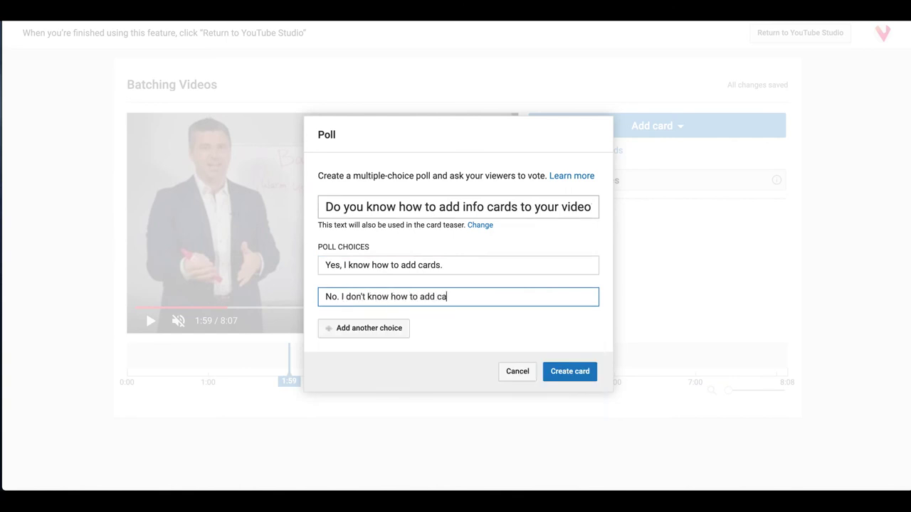
type("rs")
key("BackSpace")
key("BackSpace")
key("BackSpace")
key("BackSpace")
key("BackSpace")
key("BackSpace")
key("BackSpace")
key("BackSpace")
key("BackSpace")
key("BackSpace")
key("BackSpace")
key("BackSpace")
key("BackSpace")
key("BackSpace")
key("BackSpace")
key("BackSpace")
type(".")
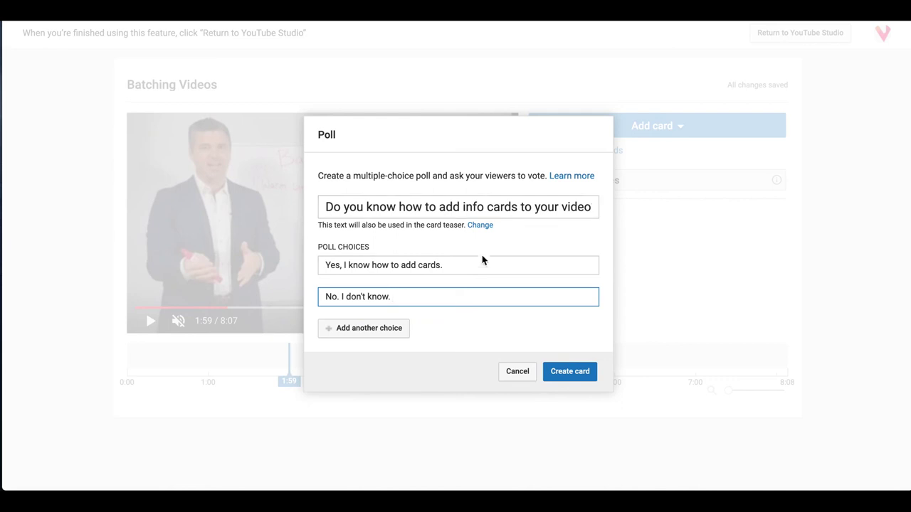
Add a third poll choice reading "Maybe, I'm not sure.".
left_click(368, 329)
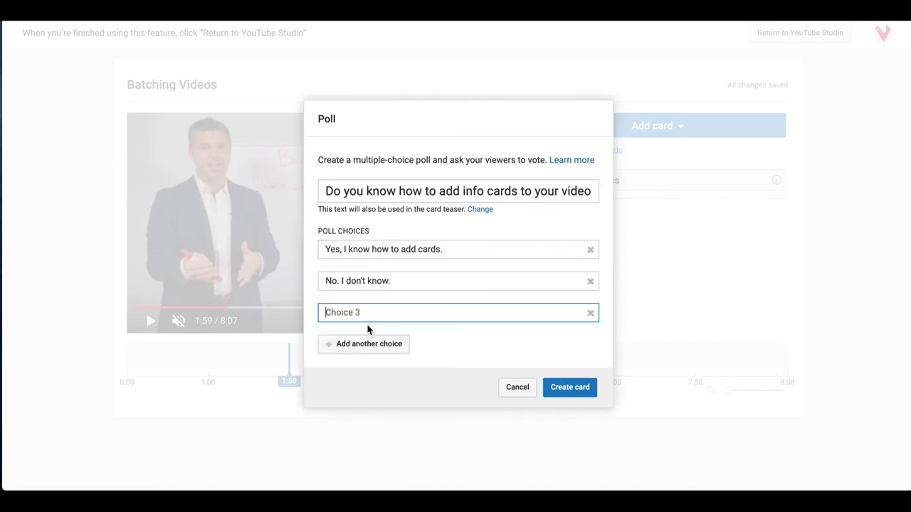
type("M")
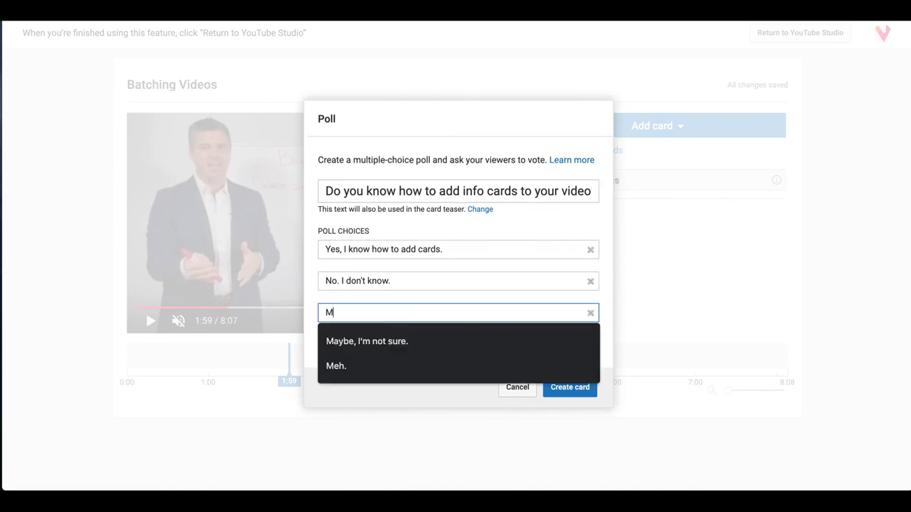
left_click(362, 341)
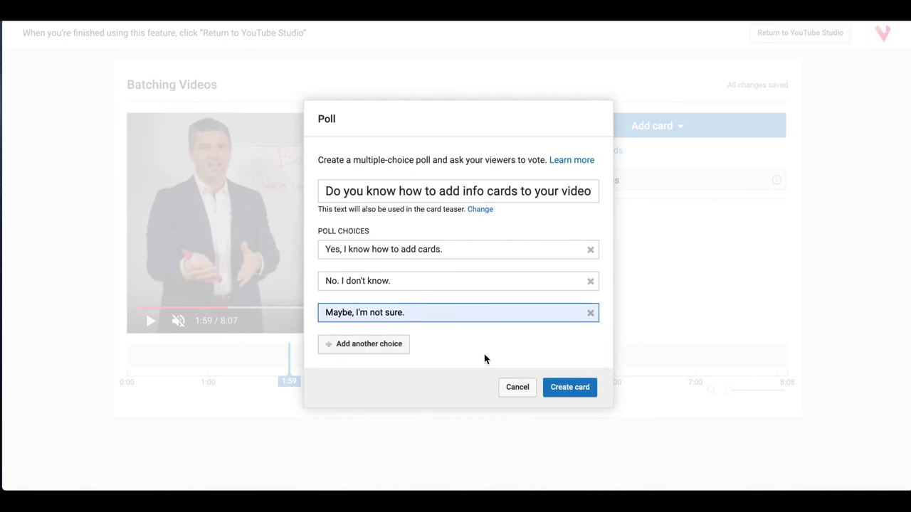
left_click(453, 349)
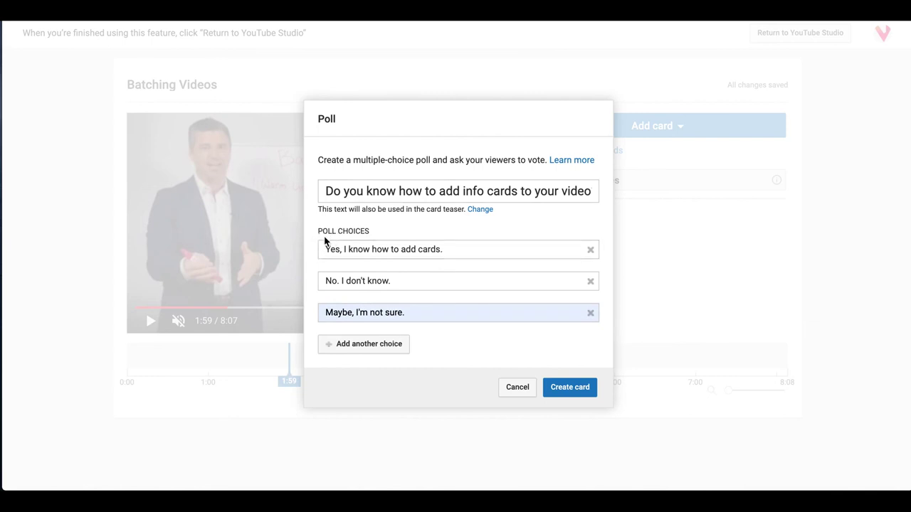
Create the poll card and preview its question and choices in the video player.
left_click(562, 397)
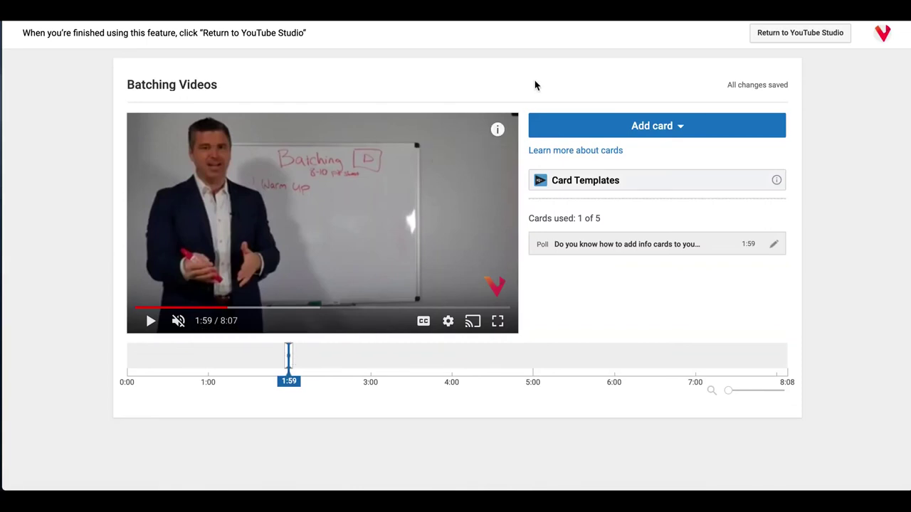
mouse_move(499, 132)
left_click(497, 130)
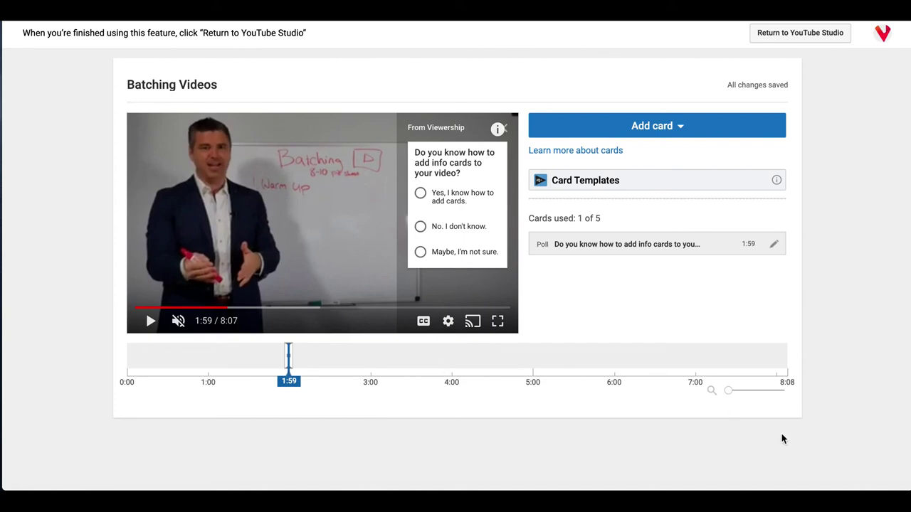
left_click(688, 358)
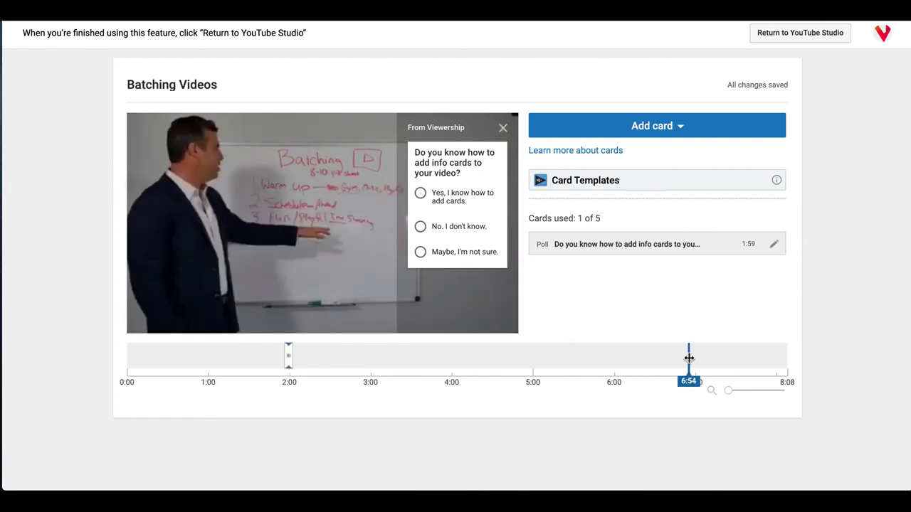
left_click(681, 134)
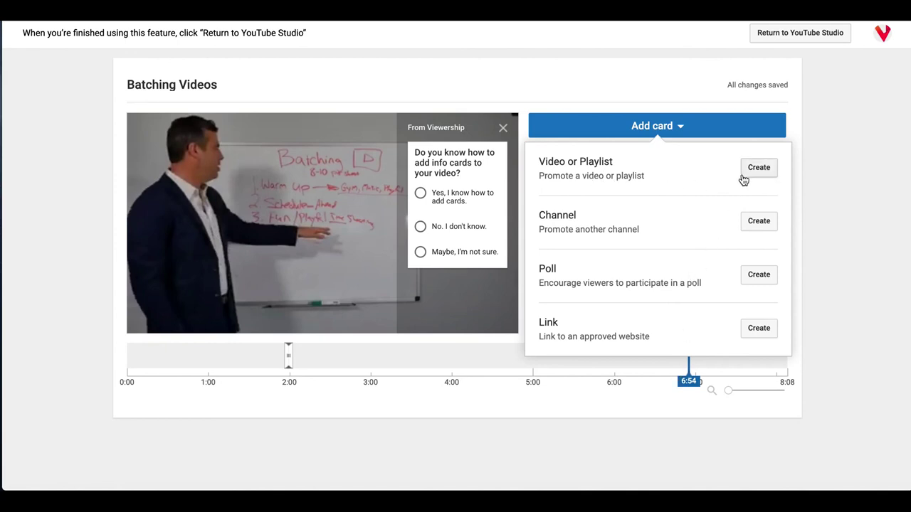
left_click(819, 120)
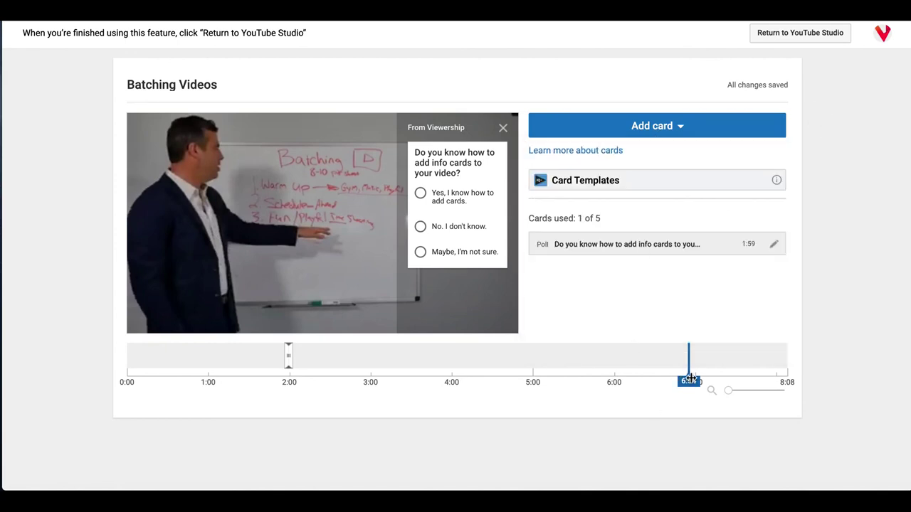
mouse_move(689, 377)
left_mouse_down()
mouse_move(566, 374)
mouse_move(689, 392)
mouse_move(599, 368)
mouse_move(426, 366)
mouse_move(762, 380)
mouse_move(541, 366)
mouse_move(289, 368)
left_mouse_up()
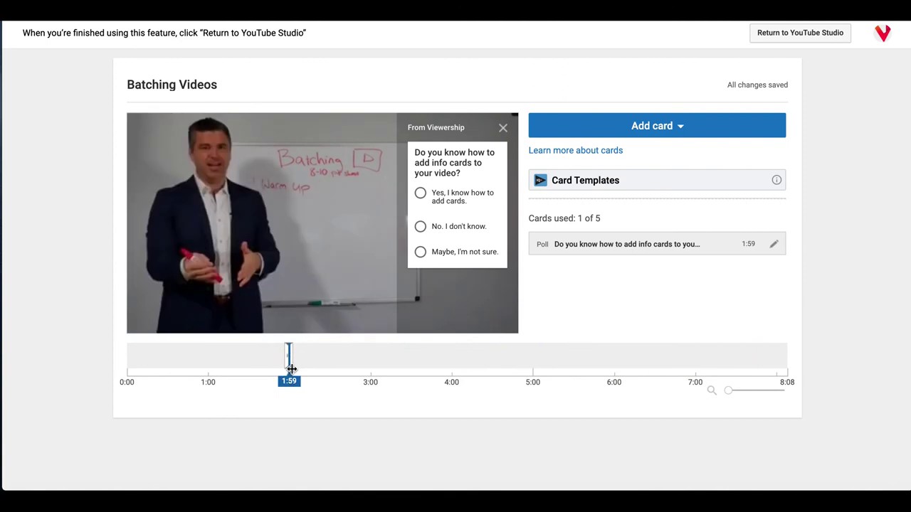
Create a video card at 1:59 that promotes the channel's upload "How to Set Up a YouTube Channel".
left_click(686, 125)
left_click(760, 168)
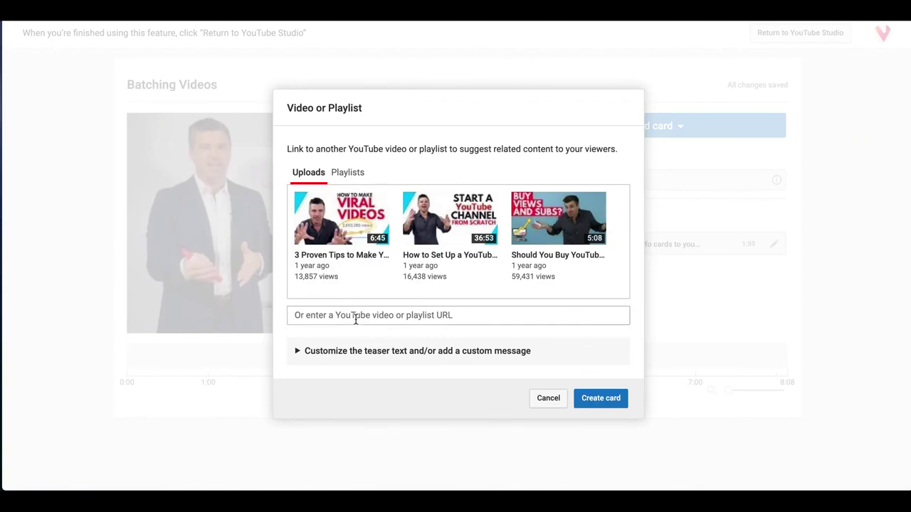
left_click(353, 174)
left_click(308, 173)
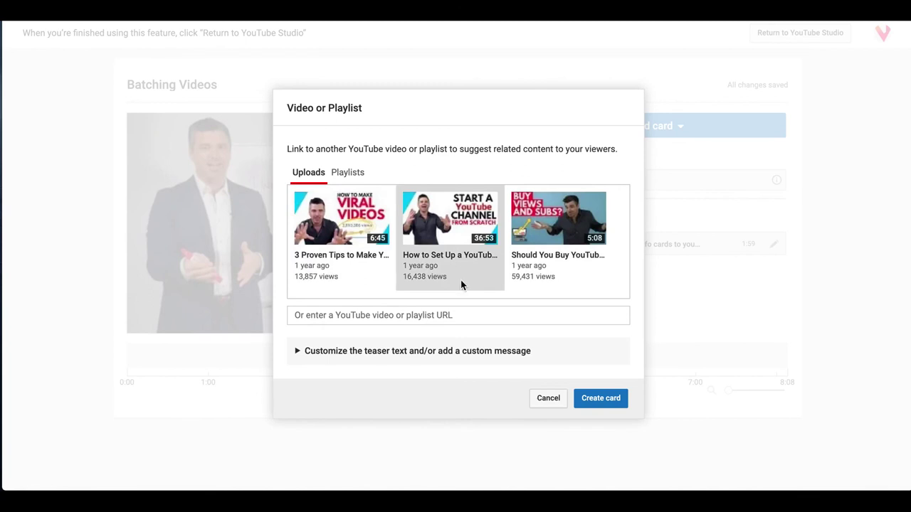
left_click(430, 225)
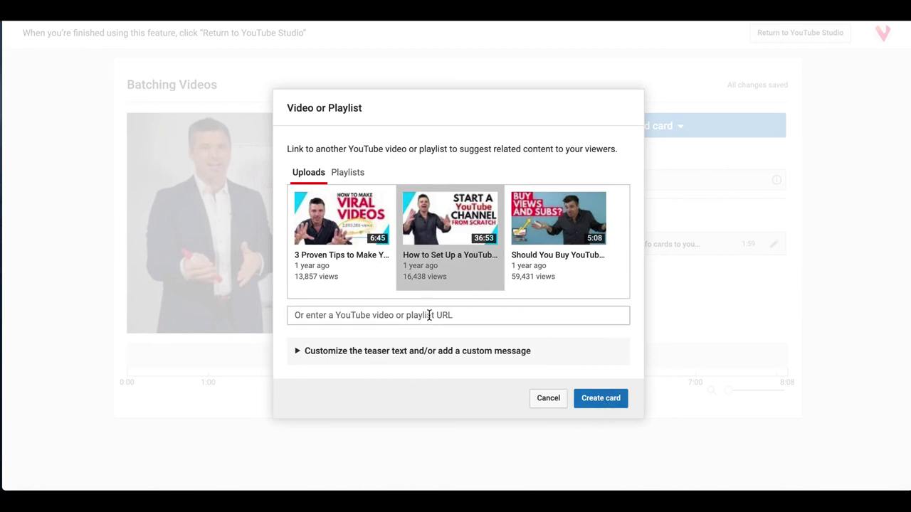
left_click(600, 398)
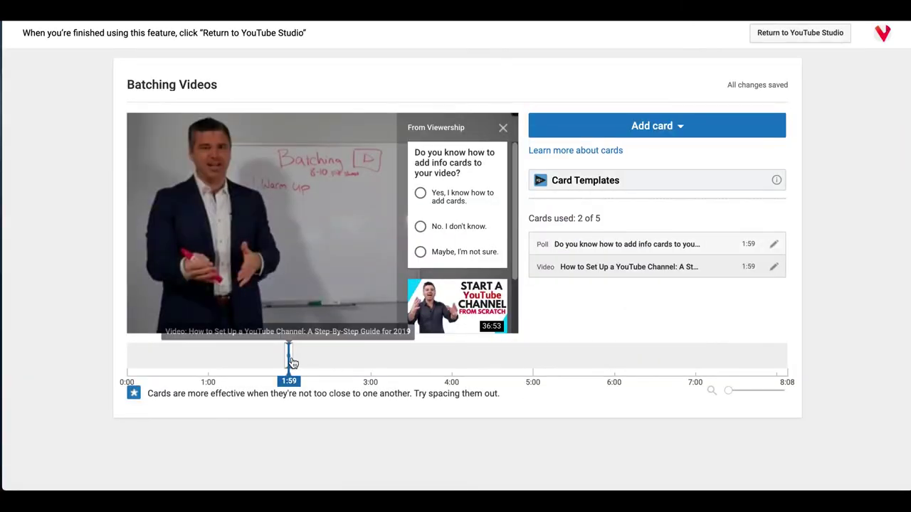
Reposition the "How to Set Up a YouTube Channel" video card at 2:14 on the timeline.
left_click_drag(289, 371, 278, 371)
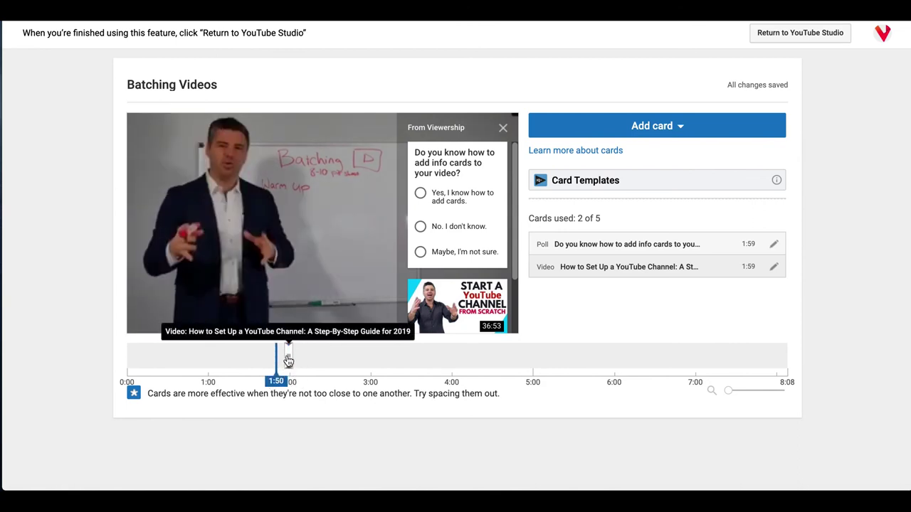
mouse_move(289, 362)
left_mouse_down()
mouse_move(331, 359)
mouse_move(287, 360)
left_mouse_up()
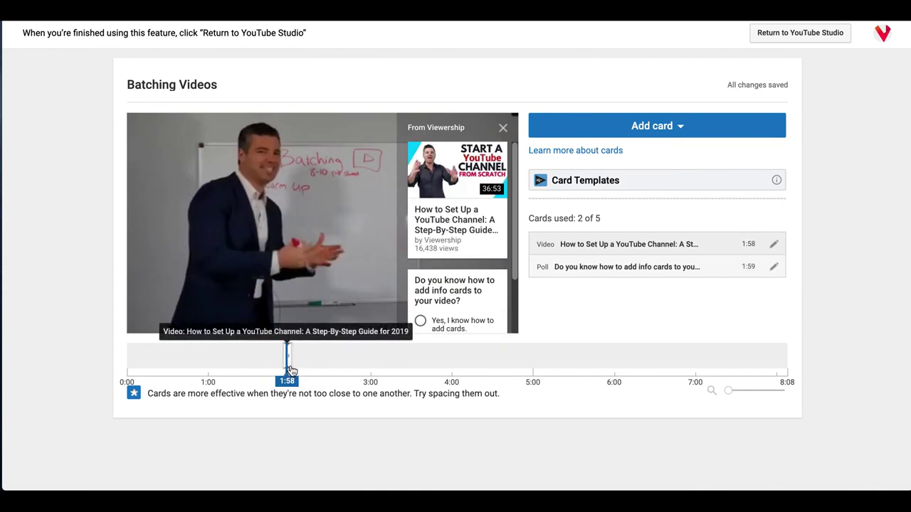
mouse_move(288, 380)
left_mouse_down()
mouse_move(269, 377)
mouse_move(312, 363)
left_mouse_up()
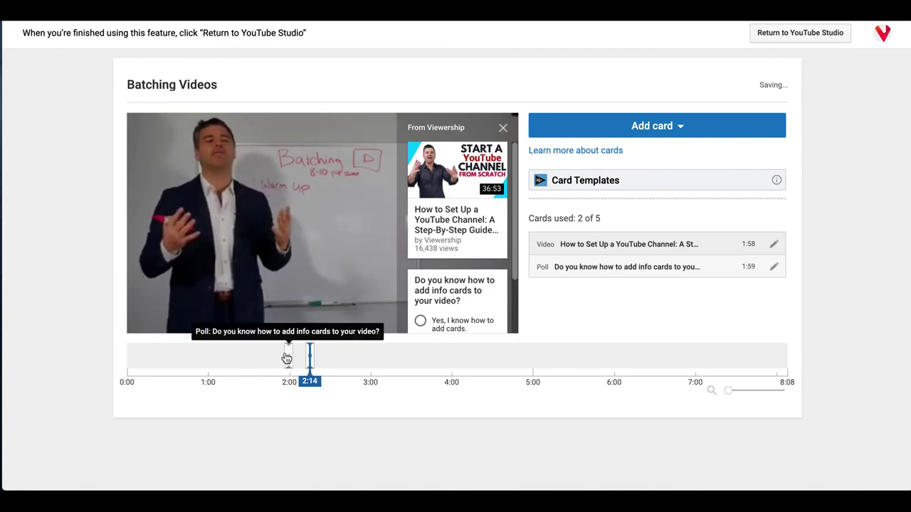
Move the video card away from the poll card to 6:53 on the timeline.
left_click(287, 356)
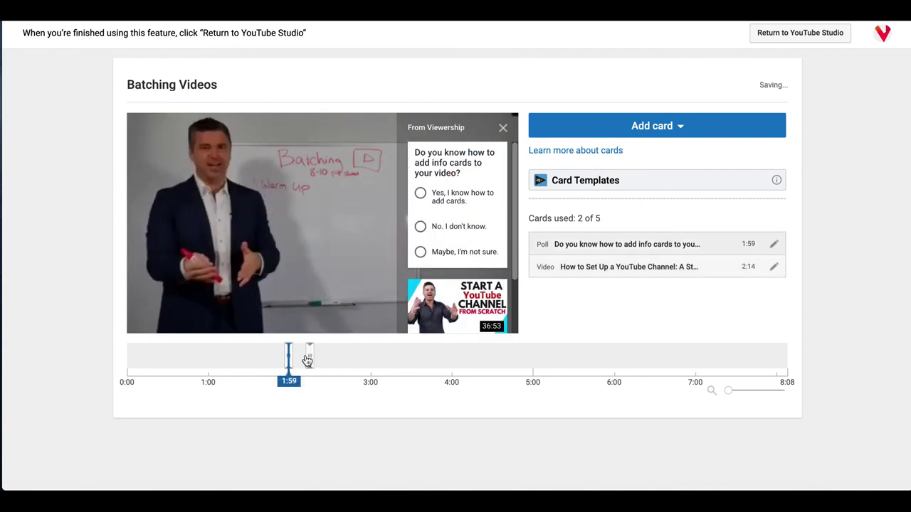
left_click(306, 360)
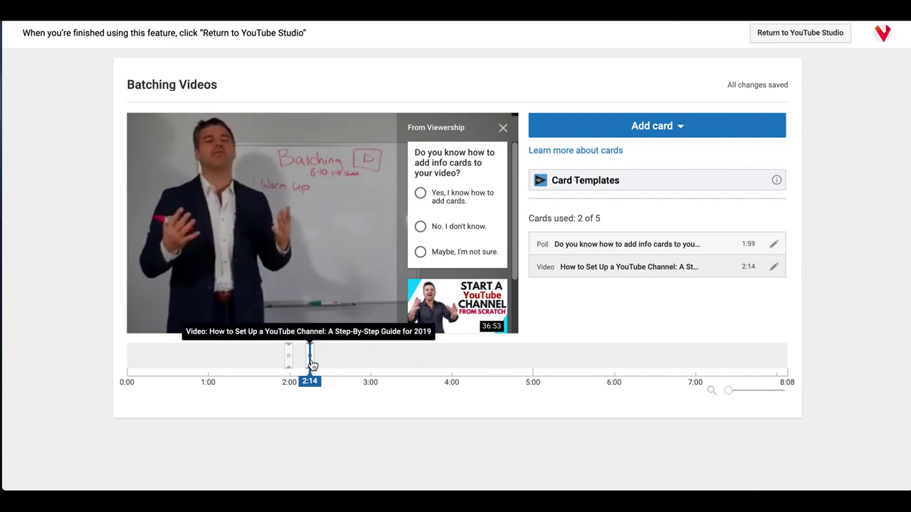
mouse_move(309, 381)
left_mouse_down()
mouse_move(287, 380)
mouse_move(311, 361)
mouse_move(704, 375)
mouse_move(687, 377)
left_mouse_up()
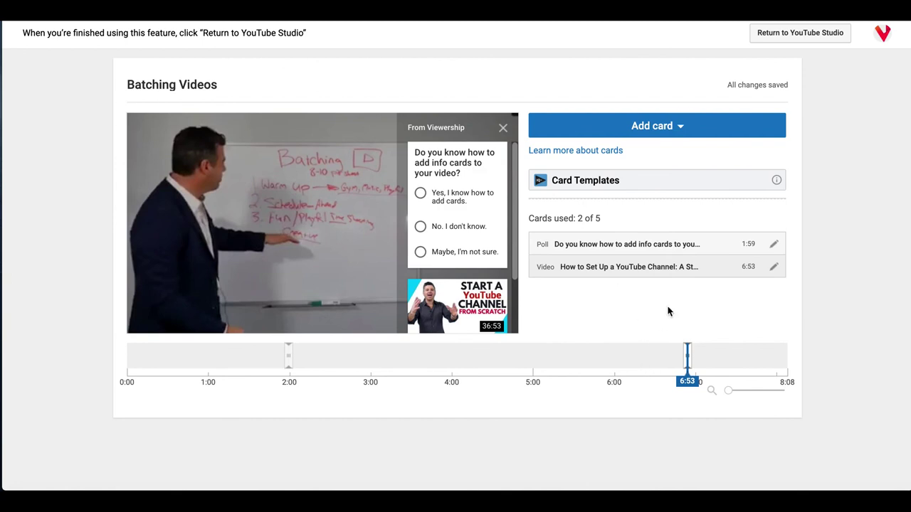
Return to YouTube Studio and open the details of the "Batching Videos" upload.
left_click(779, 40)
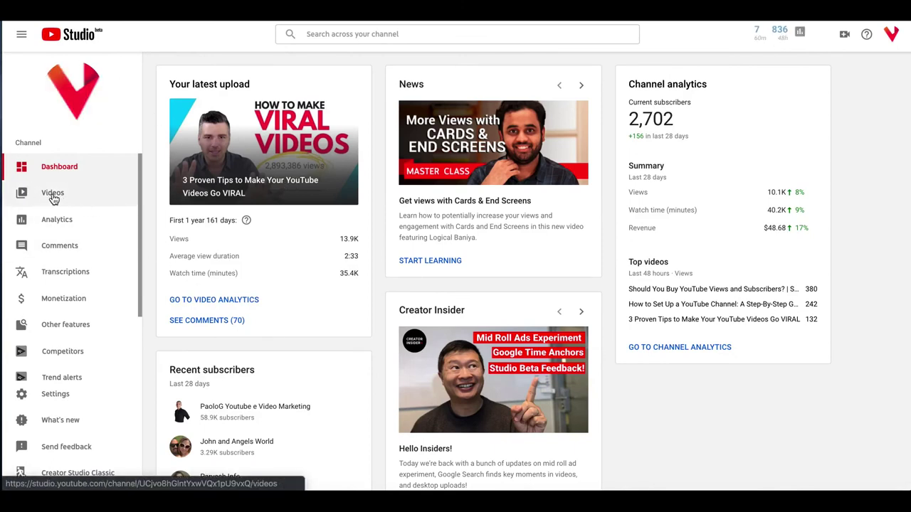
left_click(53, 199)
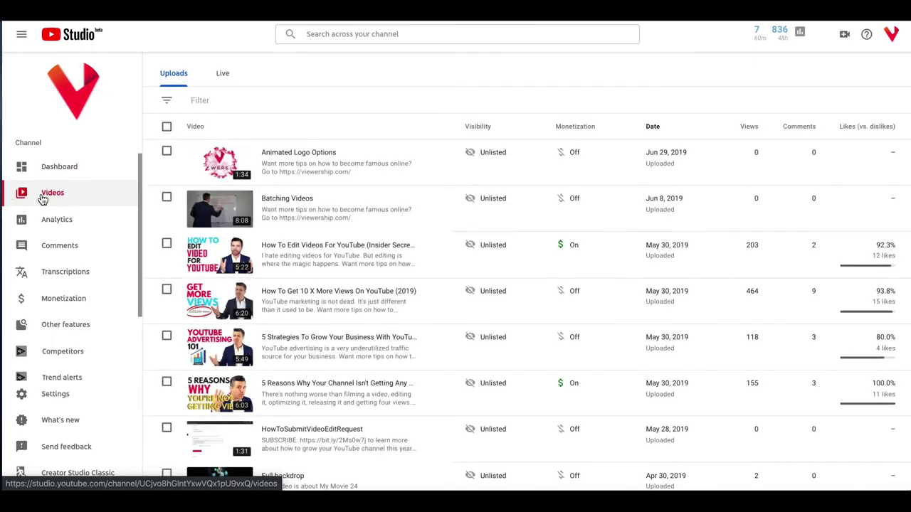
left_click(279, 202)
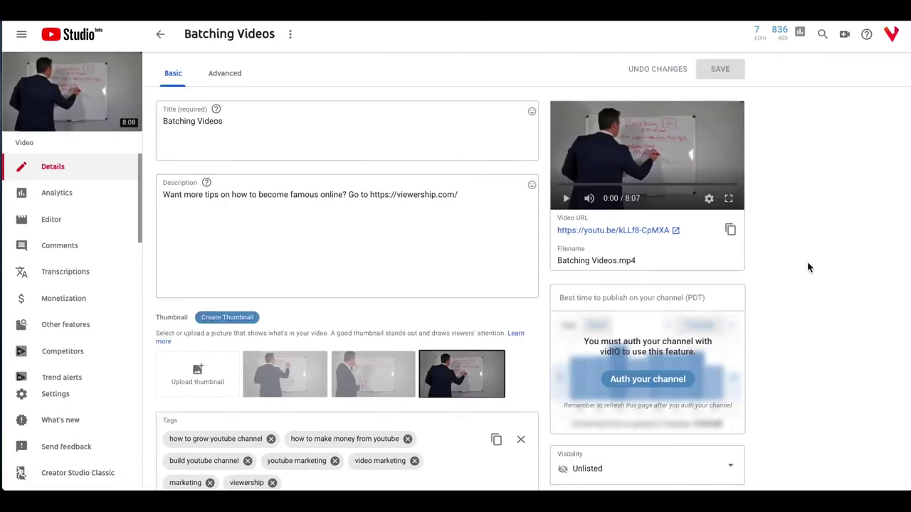
Look through the video's details for the Cards and End screen options.
scroll(808, 268, "down", 4)
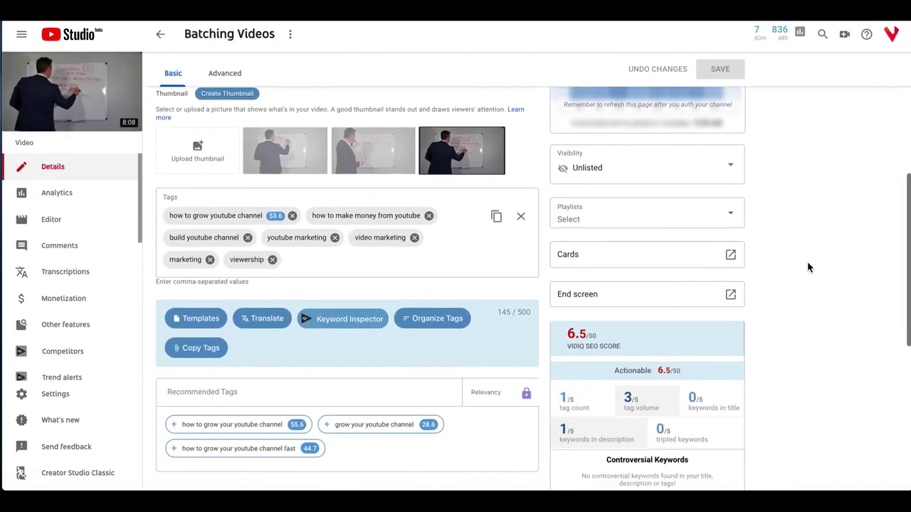
left_click(65, 219)
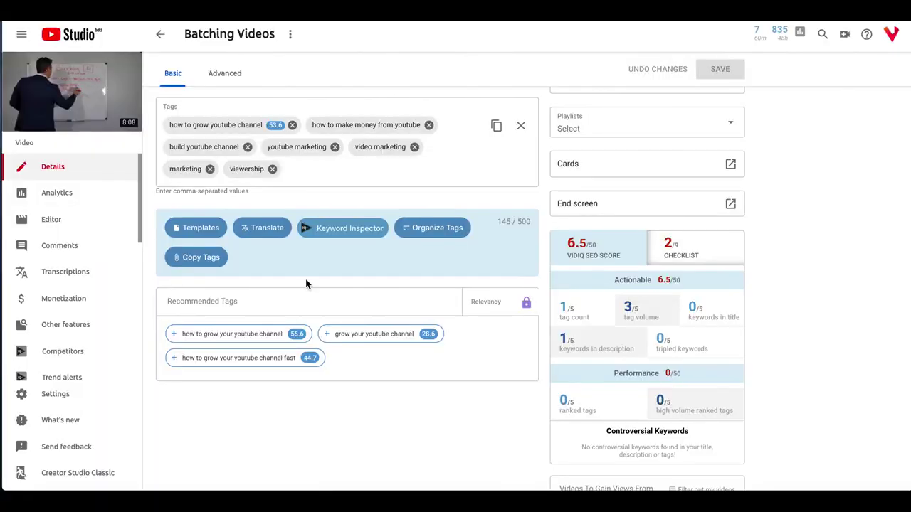
scroll(332, 292, "up", 5)
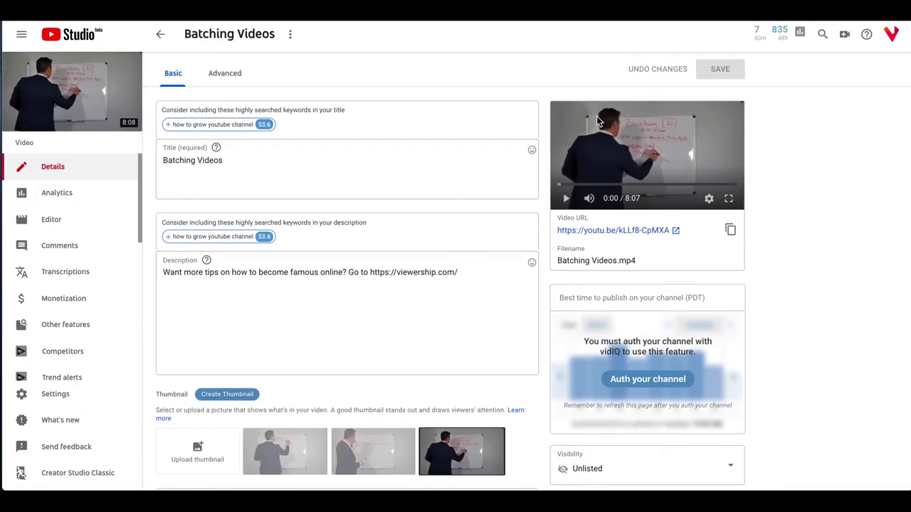
scroll(841, 341, "down", 5)
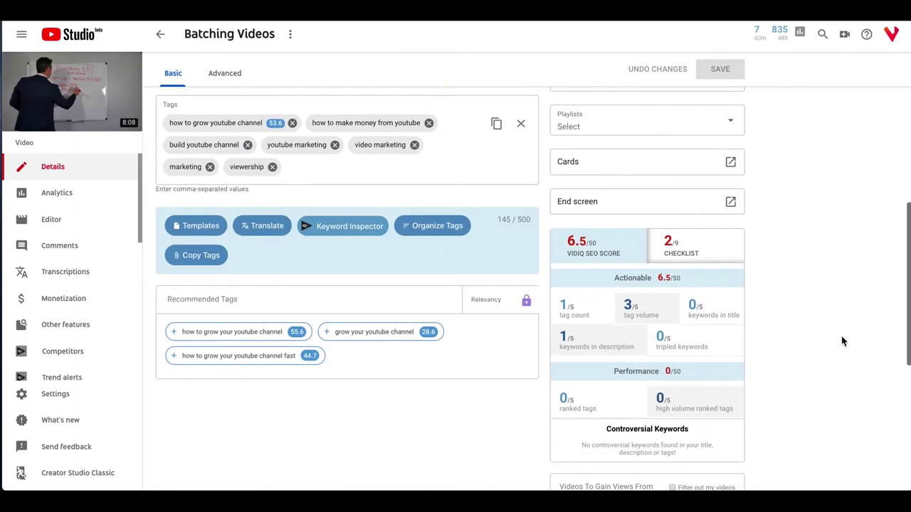